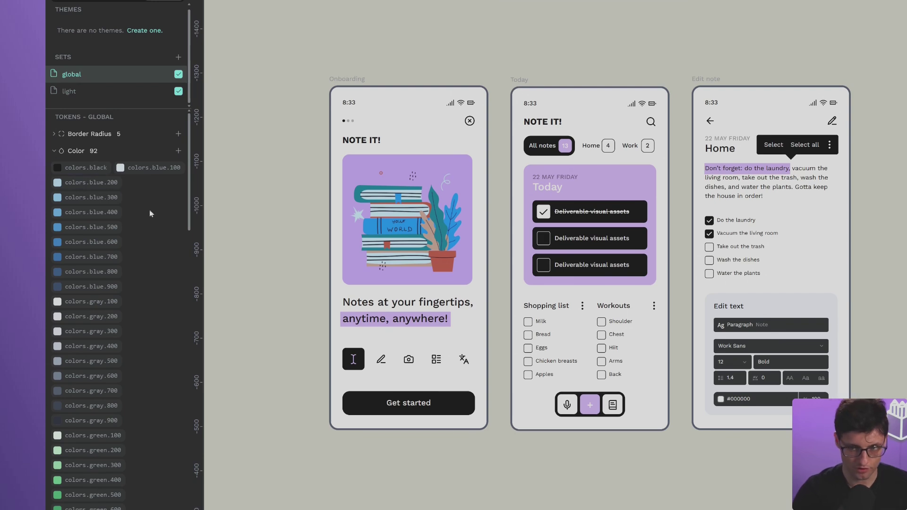
# Look through the color tokens of the global set, widening the sidebar to see more of them per row
pyautogui.scroll(-10, 132, 209)
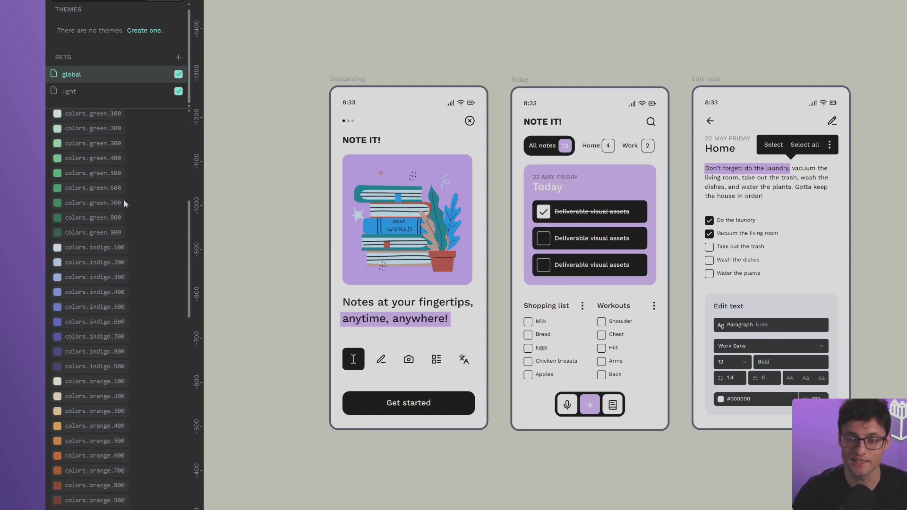
pyautogui.scroll(-3, 129, 207)
pyautogui.scroll(13, 135, 242)
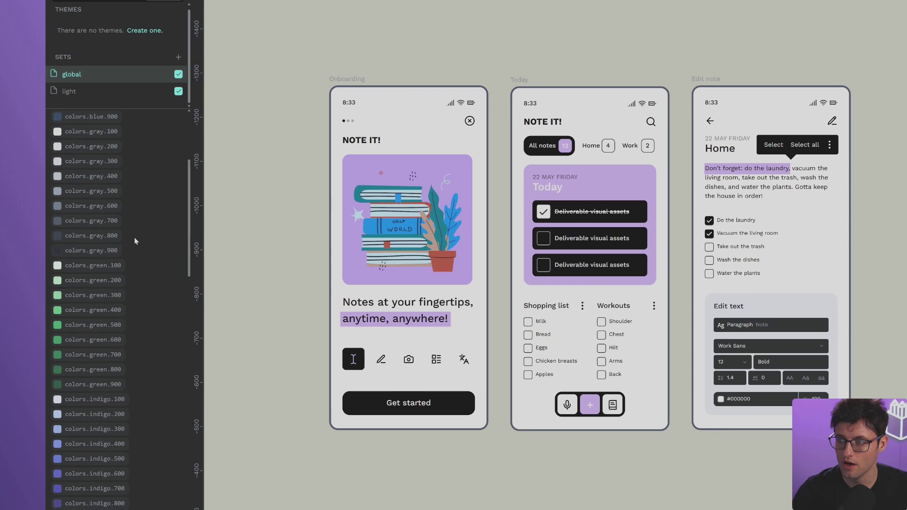
pyautogui.moveTo(204, 244); pyautogui.dragTo(324, 245)
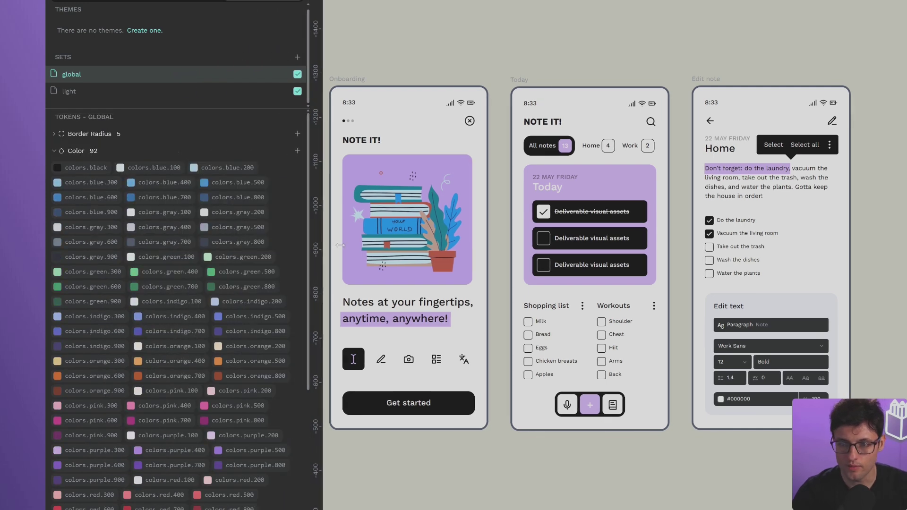
pyautogui.scroll(-12, 226, 317)
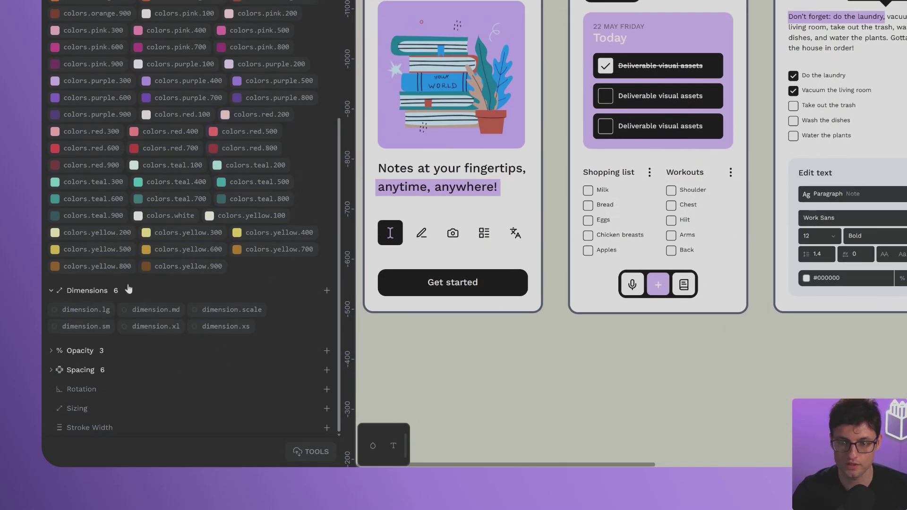
# Inspect the dimension.lg token and expand the Opacity and Spacing token groups of the global set
pyautogui.moveTo(85, 312)
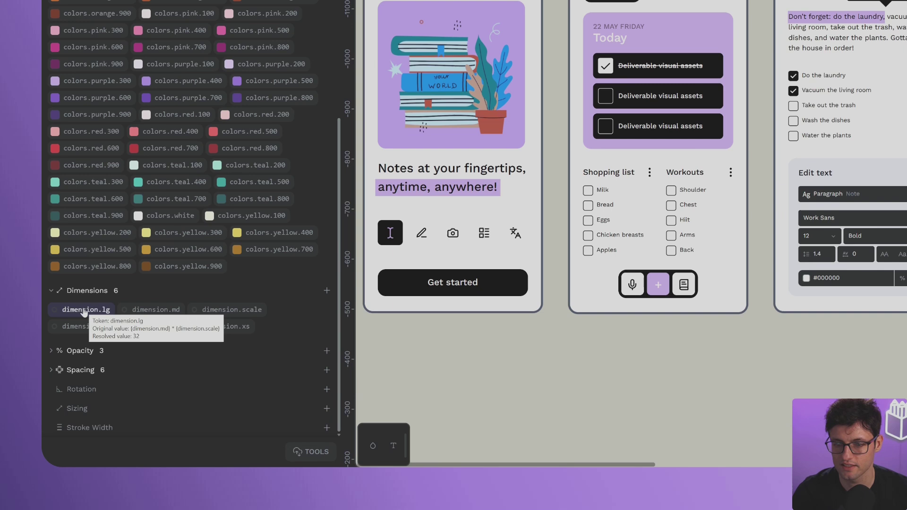
pyautogui.click(88, 352)
pyautogui.scroll(-1, 170, 347)
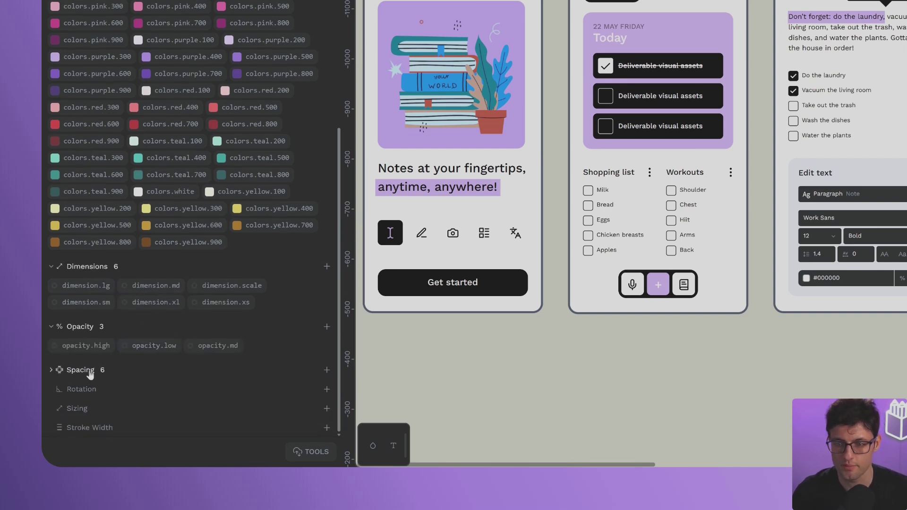
pyautogui.click(90, 374)
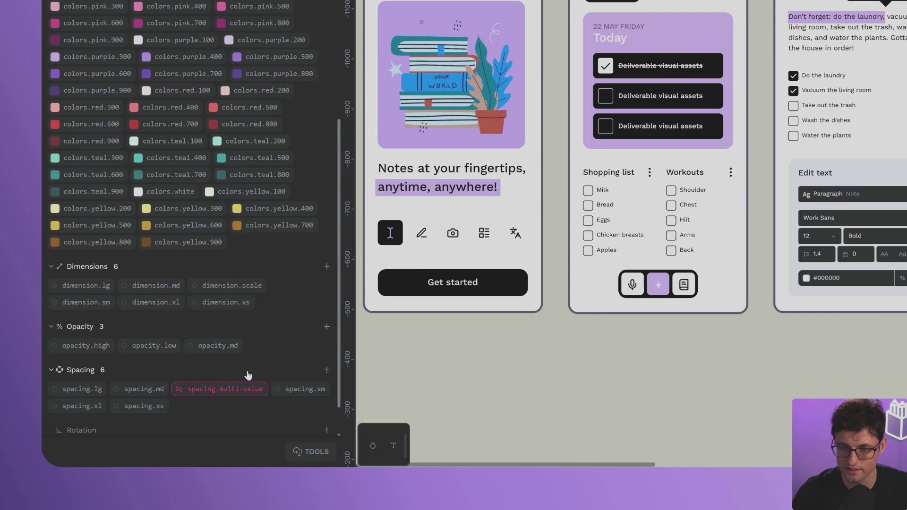
# Edit the spacing.multi-value token, setting its value to {dimension.sm}{dimension.xl}, and save it
pyautogui.rightClick(198, 392)
pyautogui.click(215, 403)
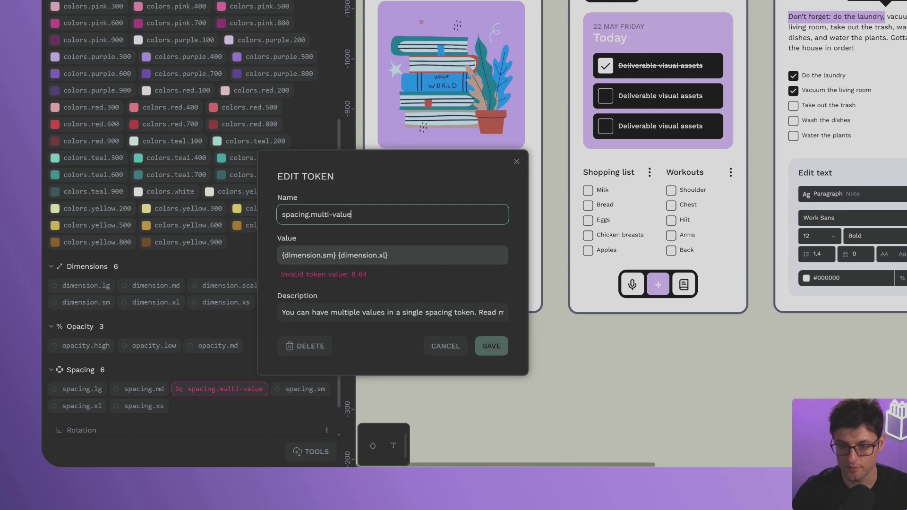
pyautogui.click(339, 255)
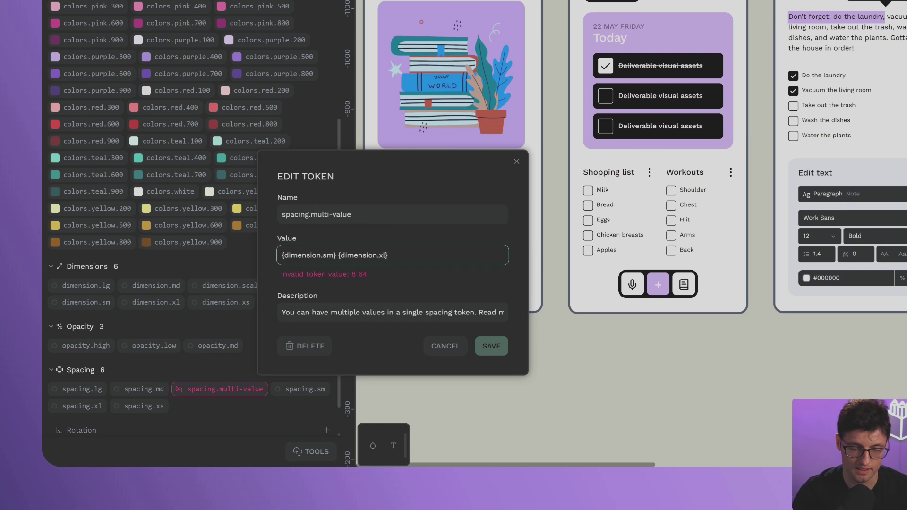
pyautogui.write('*')
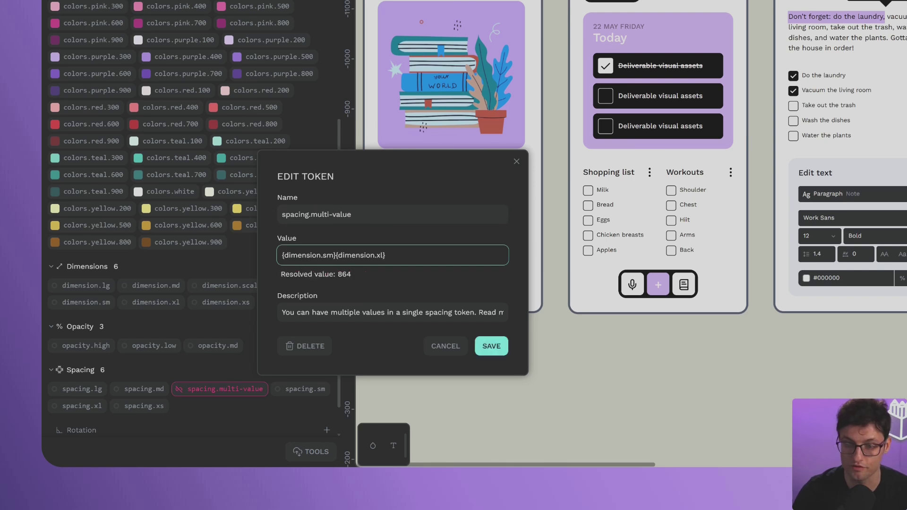
pyautogui.click(490, 346)
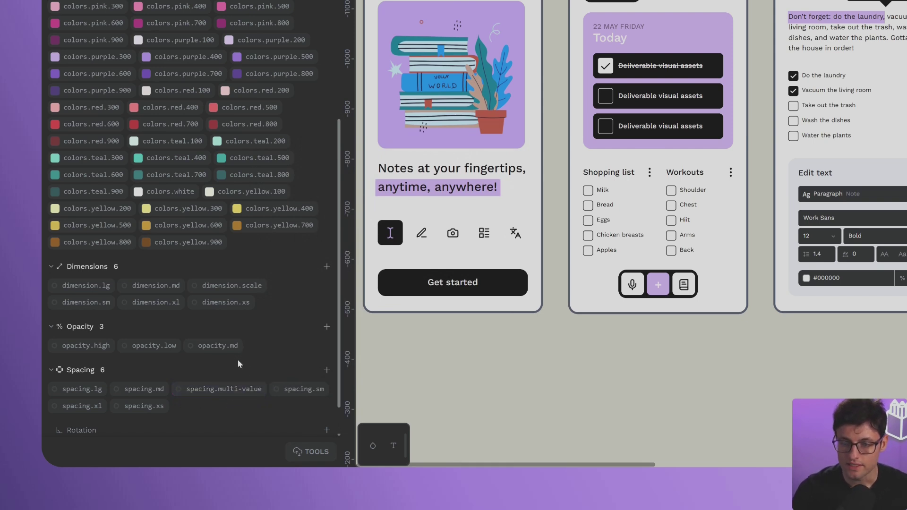
# Narrow the sidebar back and open the light token set
pyautogui.scroll(10, 248, 369)
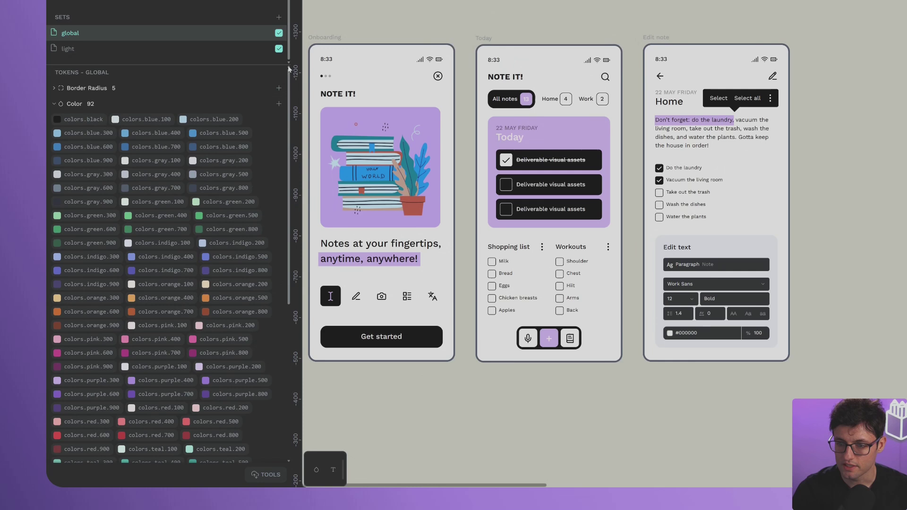
pyautogui.moveTo(291, 104); pyautogui.dragTo(192, 104)
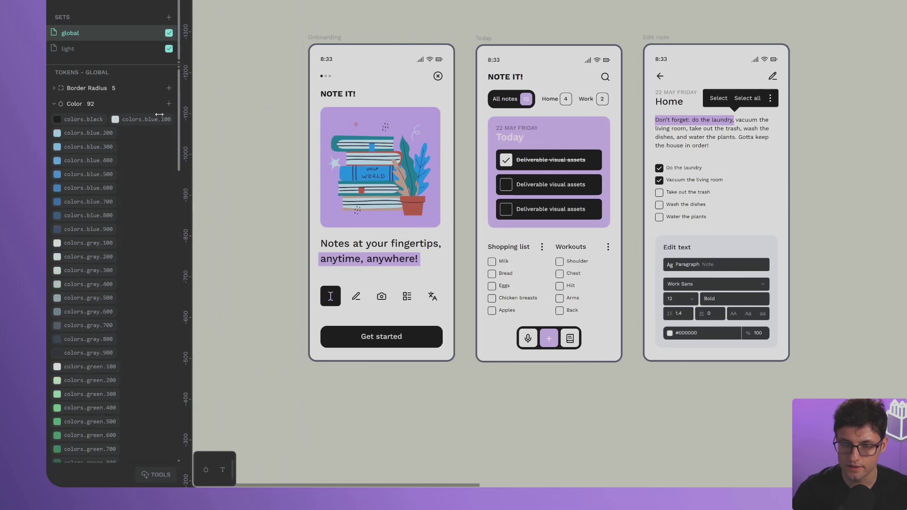
pyautogui.click(96, 50)
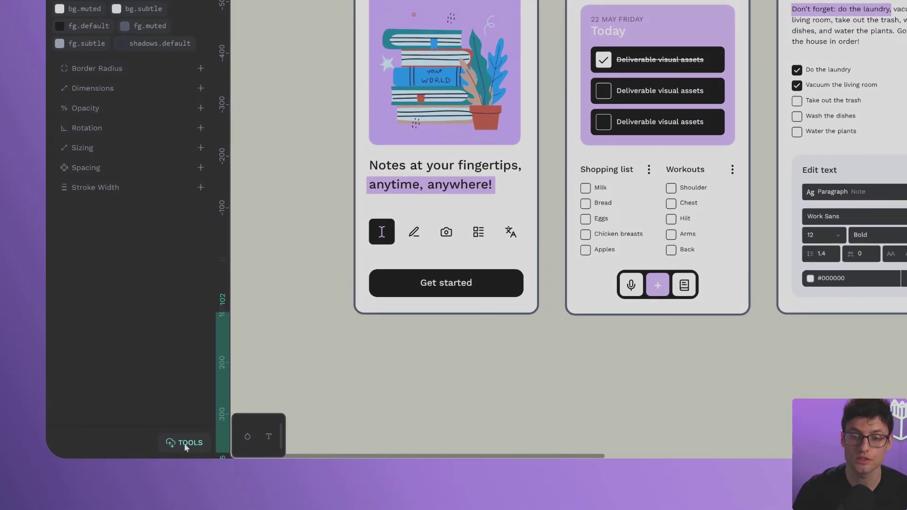
# Export the design tokens as a JSON file
pyautogui.click(185, 442)
pyautogui.moveTo(203, 393)
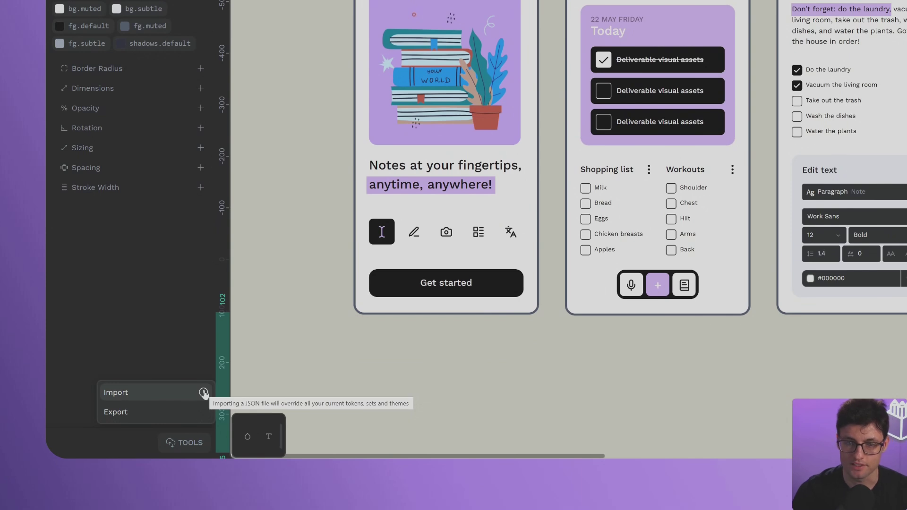
pyautogui.click(157, 420)
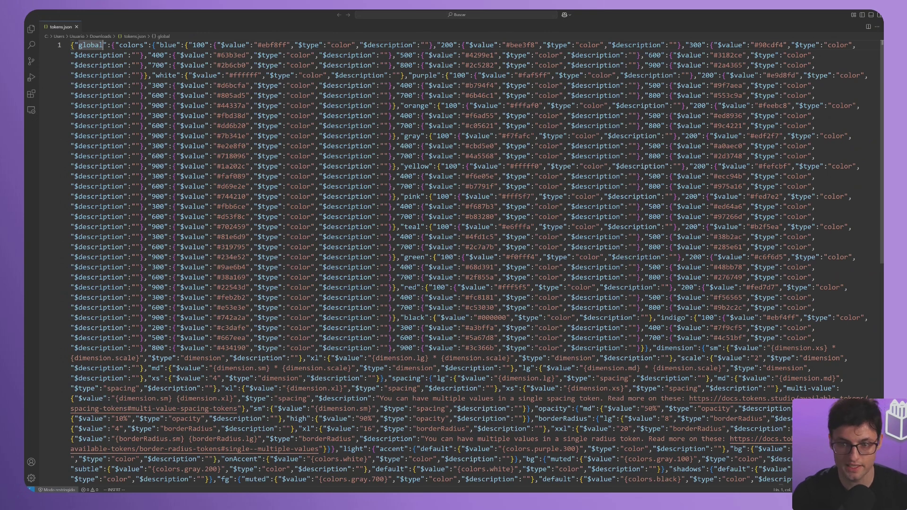
# In Visual Studio Code, duplicate the whole "light" set block in tokens.json directly after the original and rename the copy "dark"
pyautogui.click(389, 216)
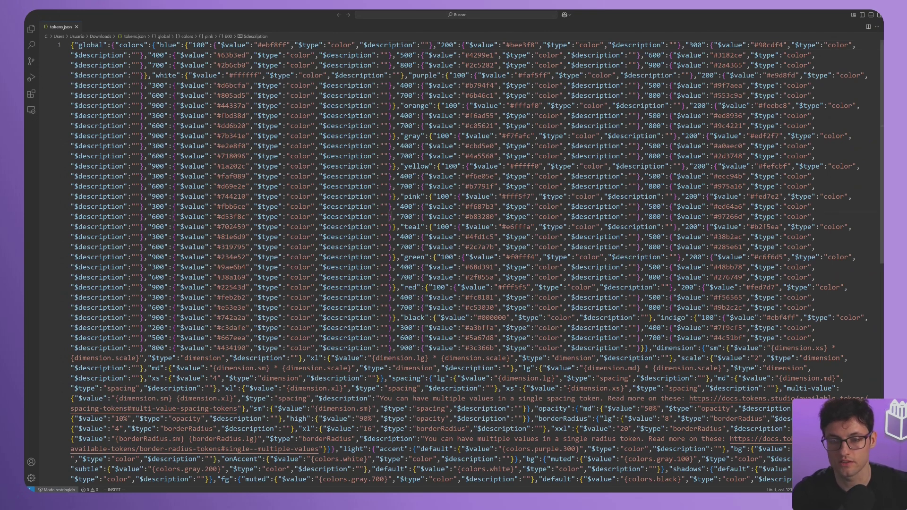
pyautogui.scroll(-2, 454, 236)
pyautogui.click(353, 398)
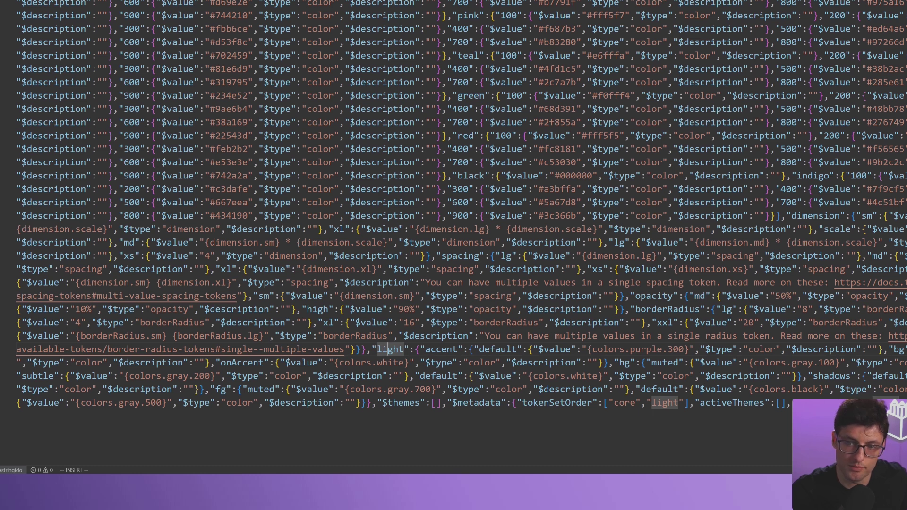
pyautogui.click(414, 349)
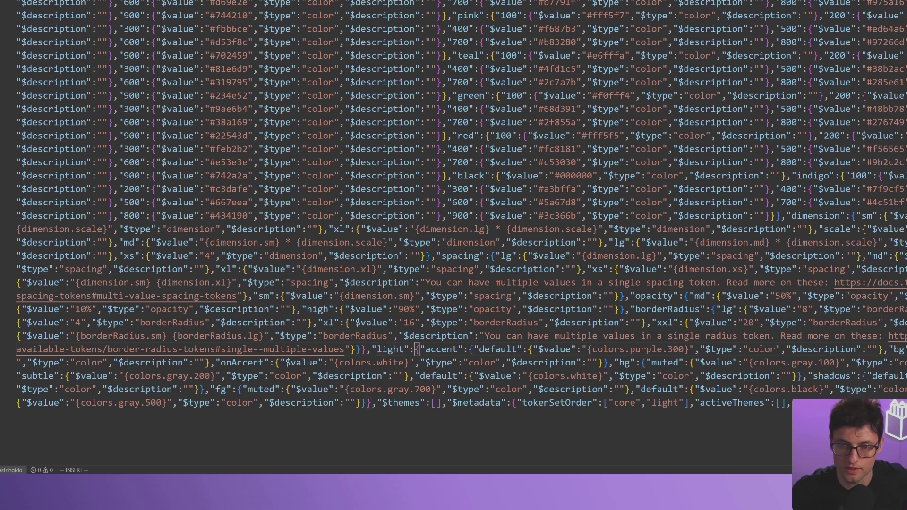
pyautogui.hotkey('shift', 'alt', 'Right')
pyautogui.hotkey('shift', 'alt', 'Right')
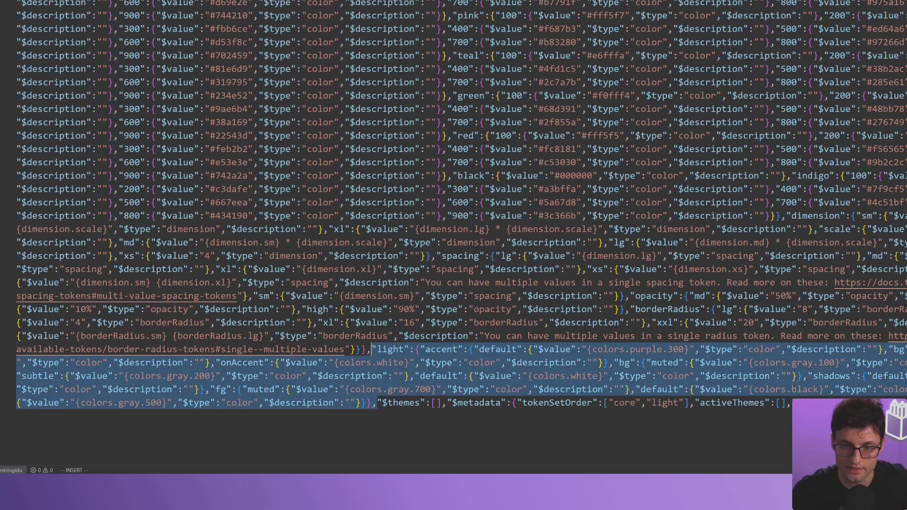
pyautogui.hotkey('ctrl', 'c')
pyautogui.press('Right')
pyautogui.hotkey('ctrl', 'v')
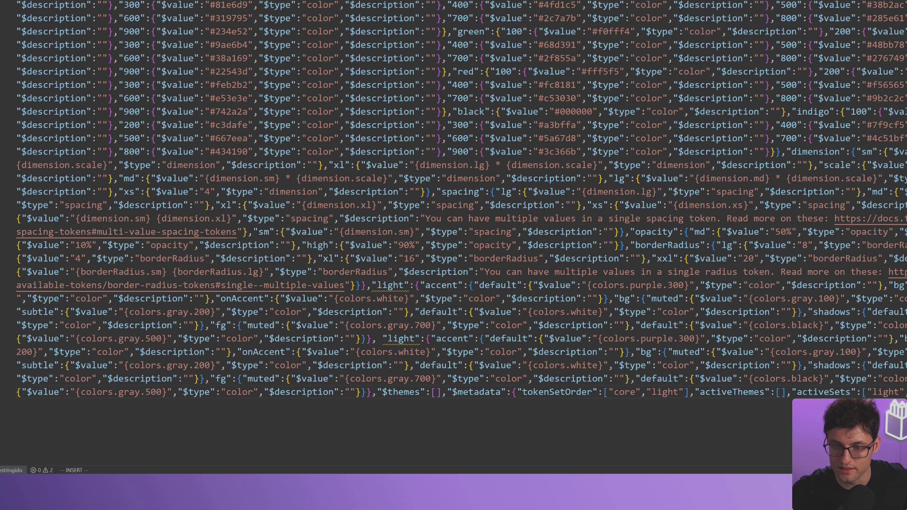
pyautogui.doubleClick(396, 339)
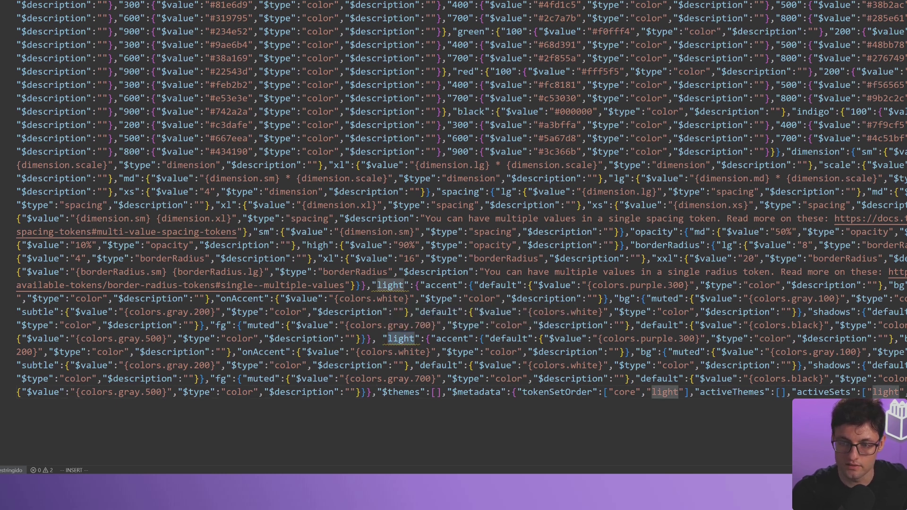
pyautogui.write('dark')
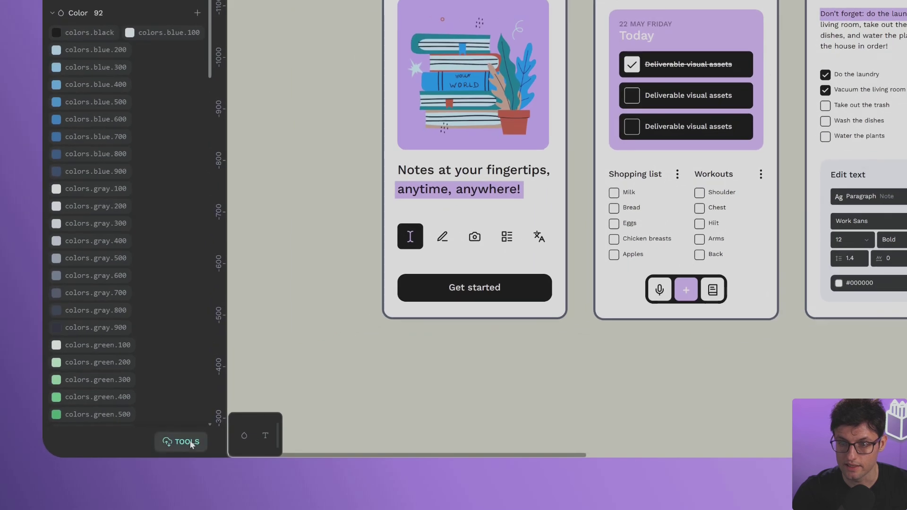
# Switch back to Penpot and import the edited tokens.json from the Downloads folder
pyautogui.click(182, 441)
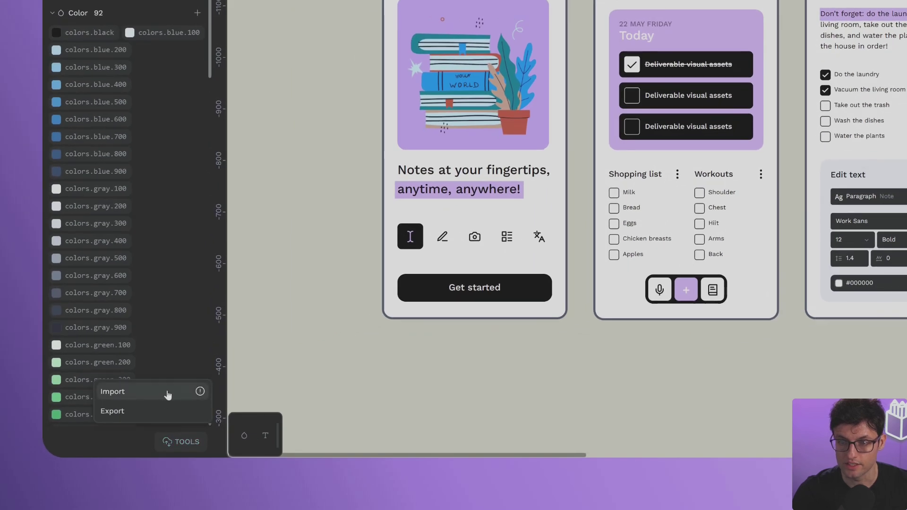
pyautogui.click(168, 395)
pyautogui.click(737, 313)
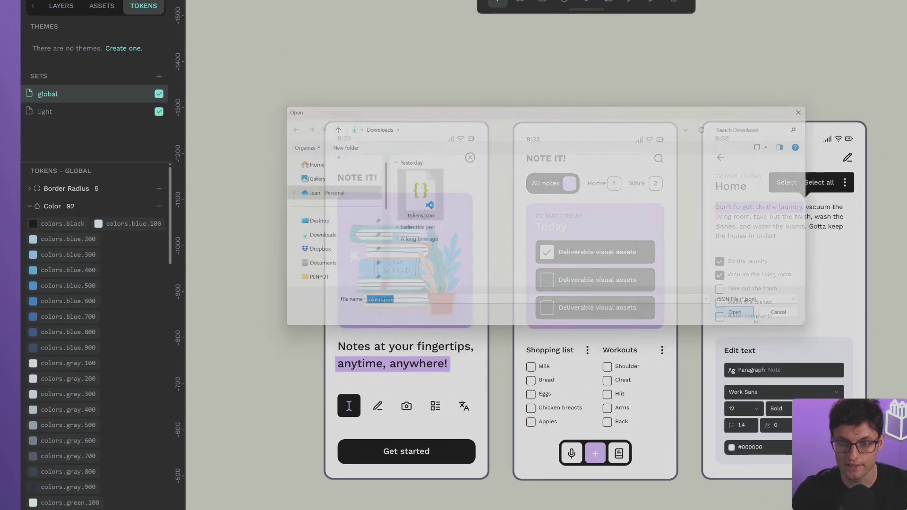
# Move the dark set below the light set and make global and dark the only active sets
pyautogui.click(80, 116)
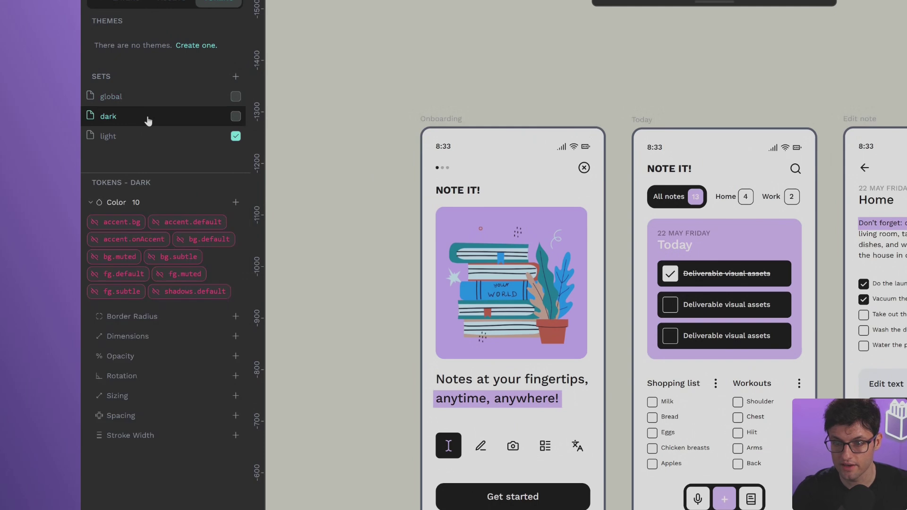
pyautogui.moveTo(148, 121); pyautogui.dragTo(145, 146)
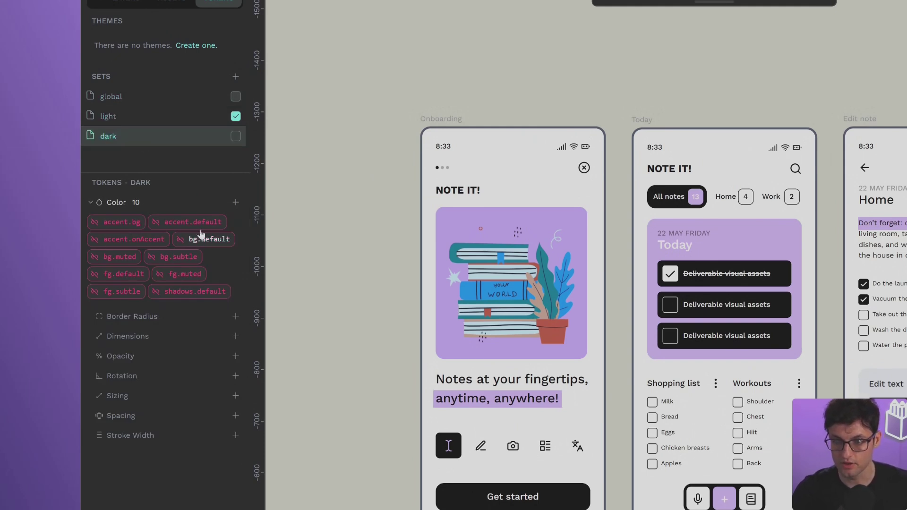
pyautogui.click(234, 98)
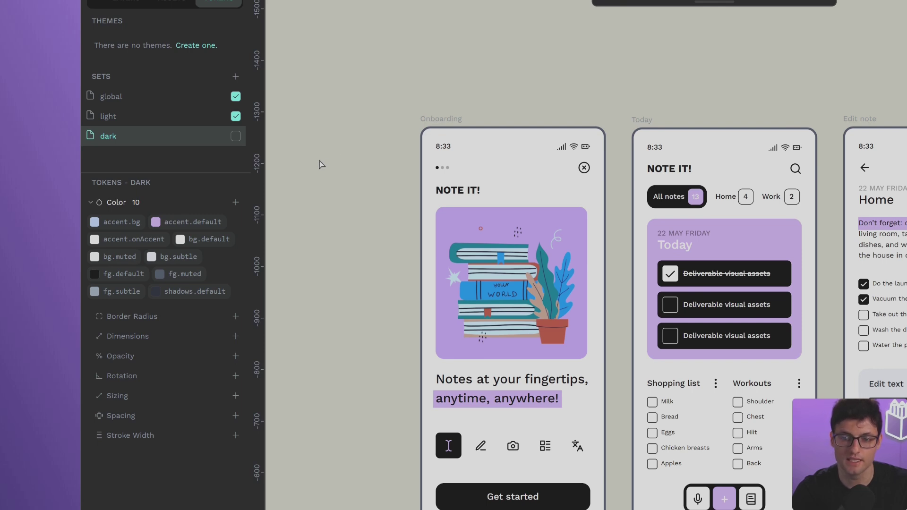
pyautogui.click(235, 136)
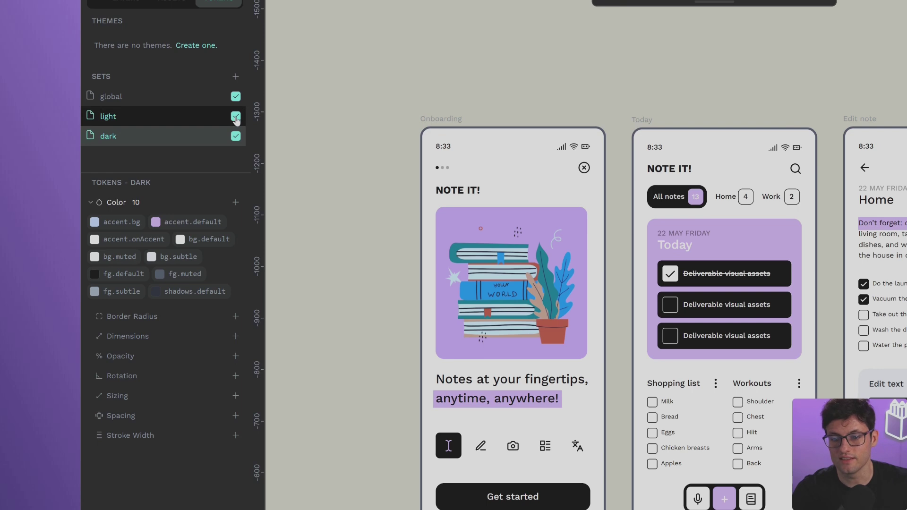
pyautogui.click(236, 116)
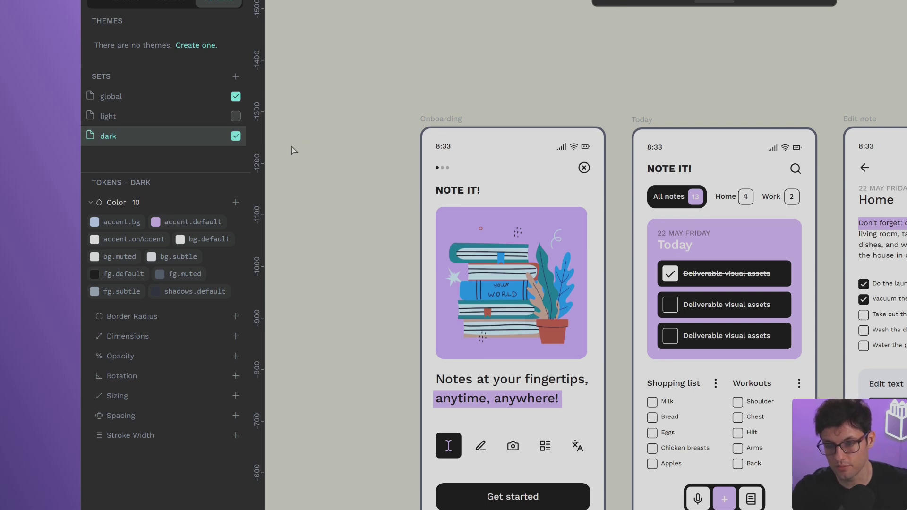
# Look through the tokens of the global, light and dark sets
pyautogui.click(155, 108)
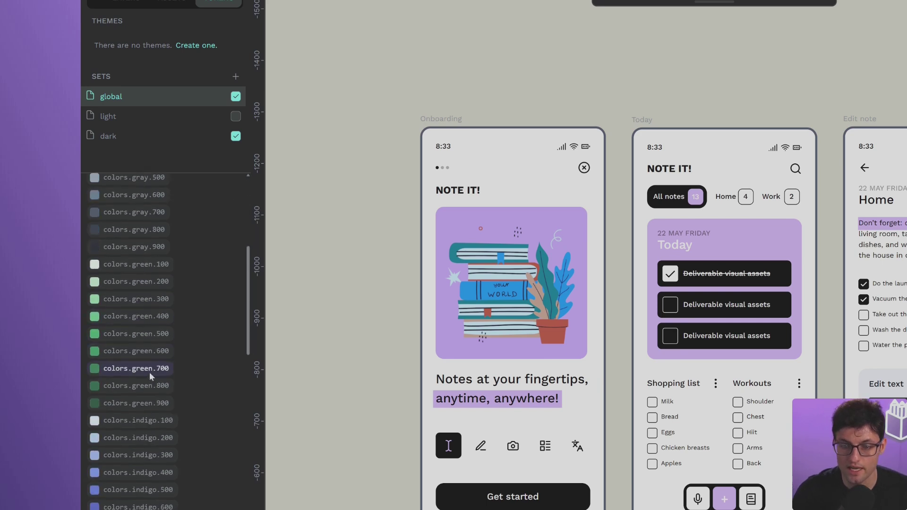
pyautogui.click(151, 116)
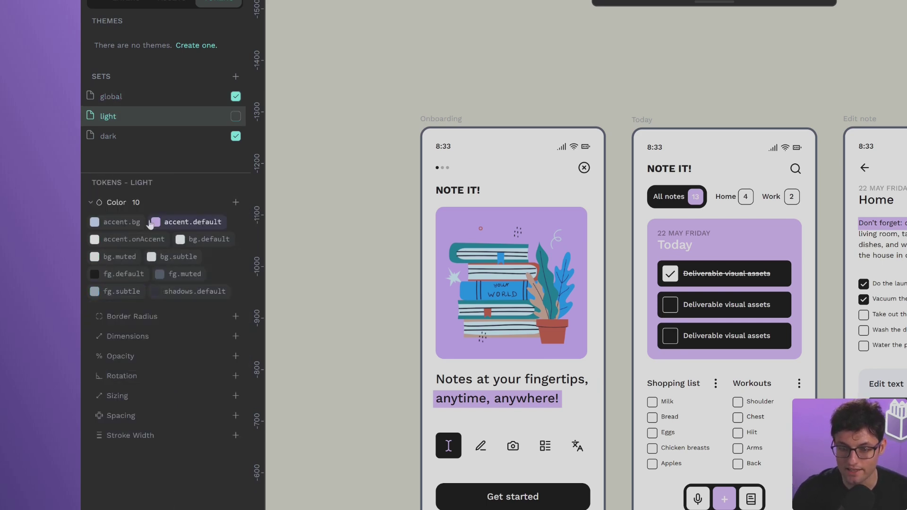
pyautogui.click(157, 138)
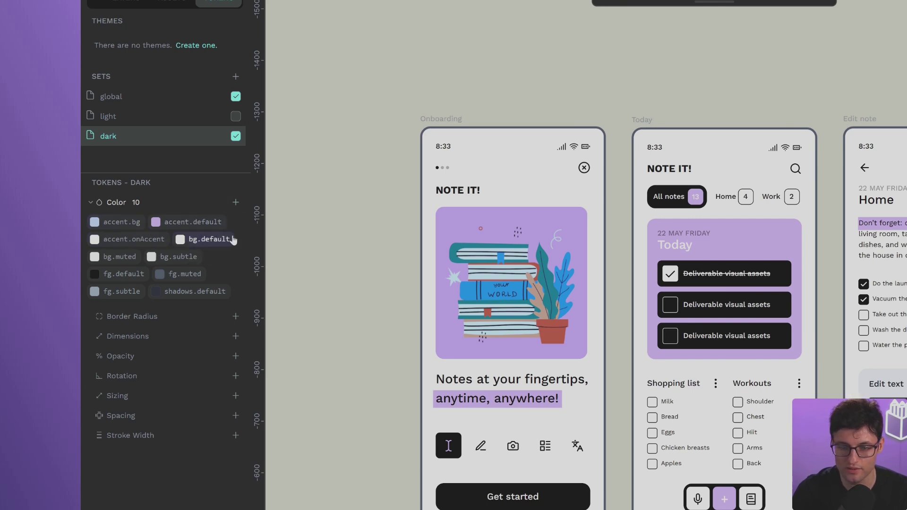
# Edit the dark set's bg.default token so its value is {colors.black}, and save it
pyautogui.rightClick(208, 242)
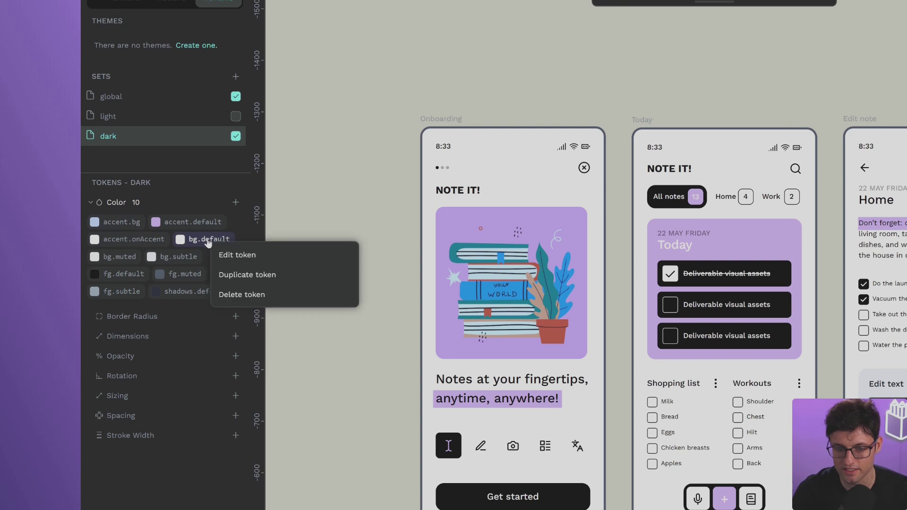
pyautogui.click(251, 255)
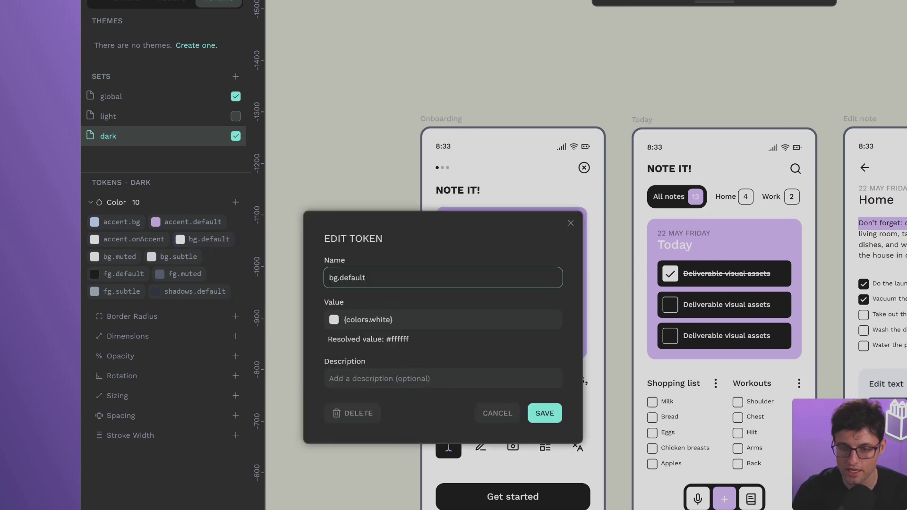
pyautogui.doubleClick(380, 320)
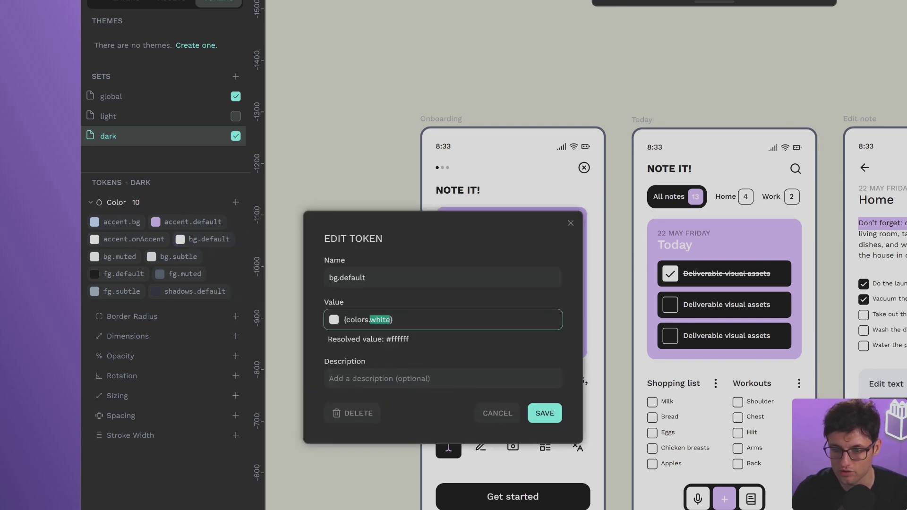
pyautogui.write('black')
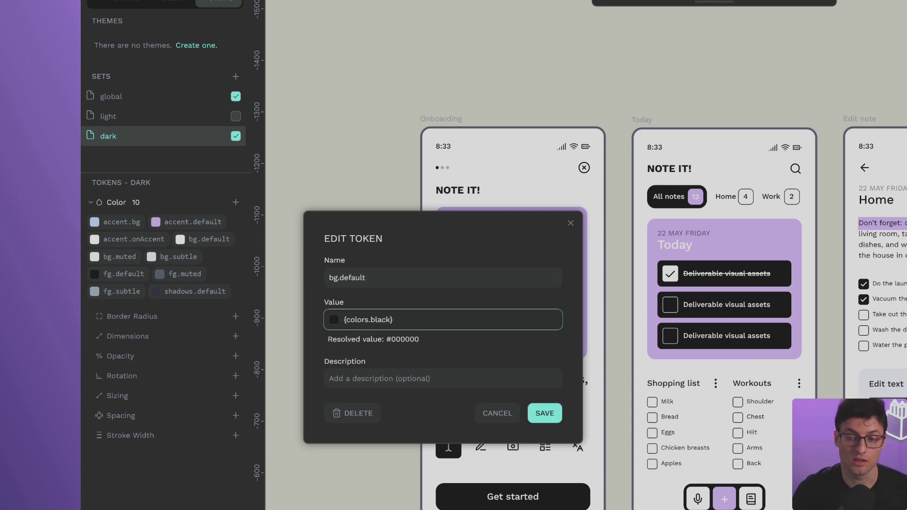
pyautogui.click(544, 413)
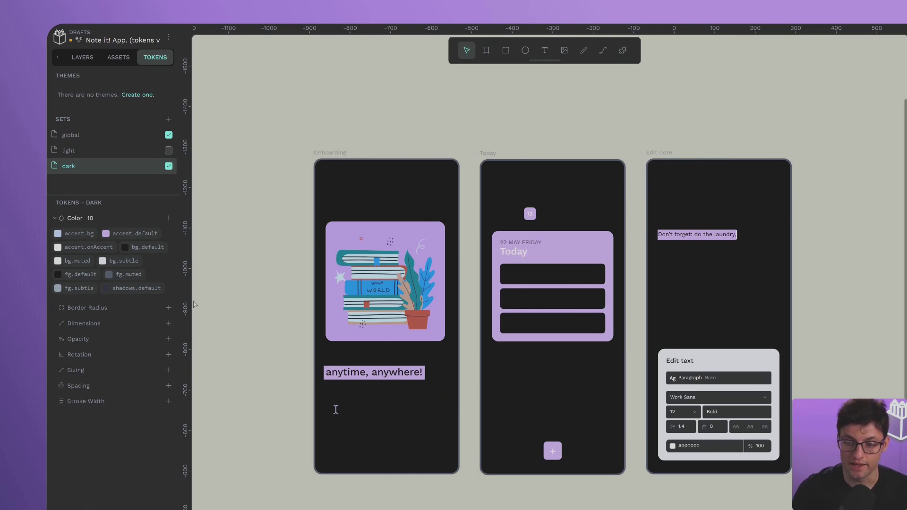
# Change the dark set's fg.default token value to {colors.white} and save it
pyautogui.rightClick(82, 276)
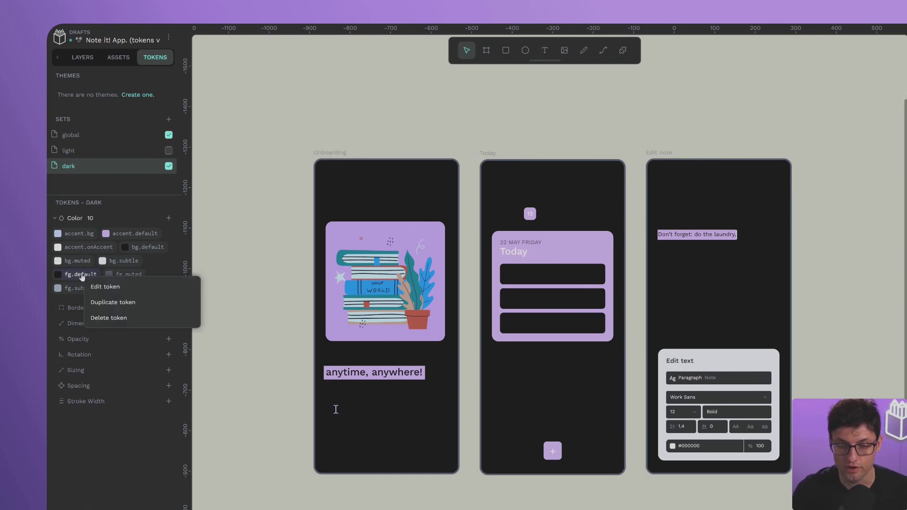
pyautogui.click(105, 287)
pyautogui.doubleClick(206, 338)
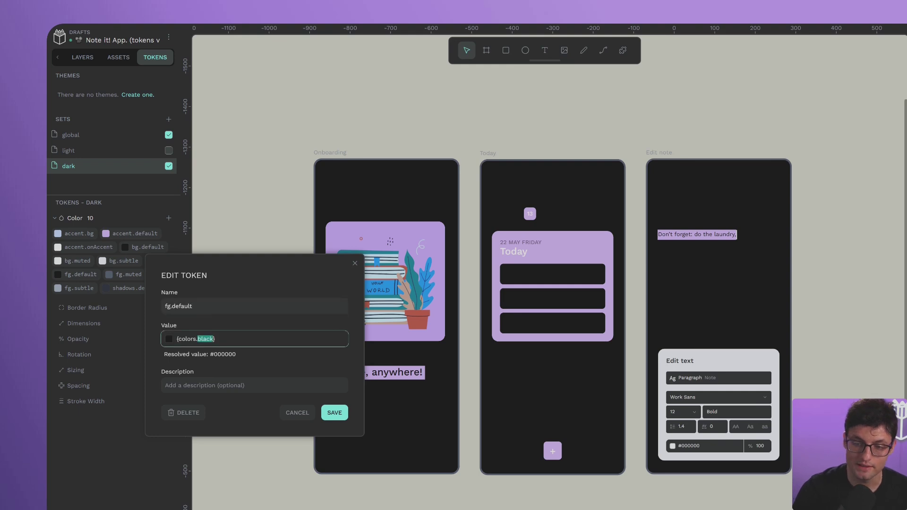
pyautogui.write('white')
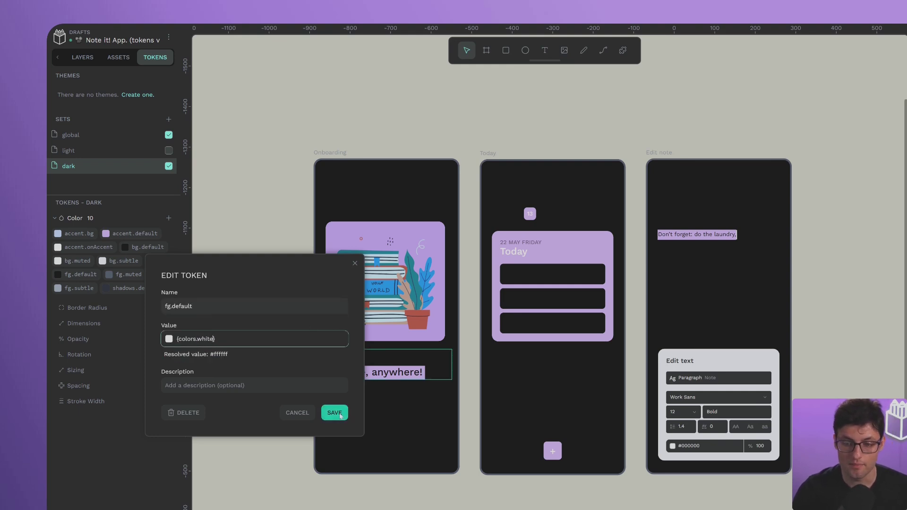
pyautogui.click(335, 413)
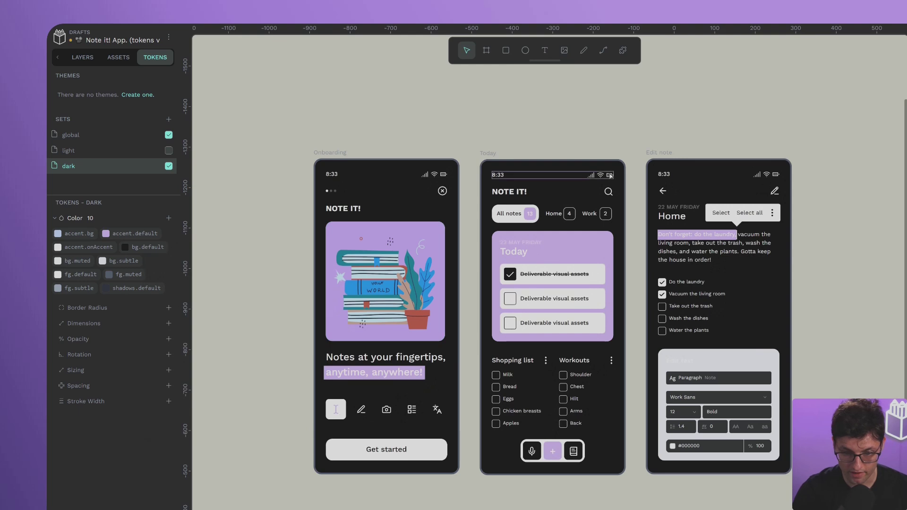
# Set the dark set's accent.default token to {colors.blue.500} and save it
pyautogui.rightClick(138, 235)
pyautogui.click(156, 245)
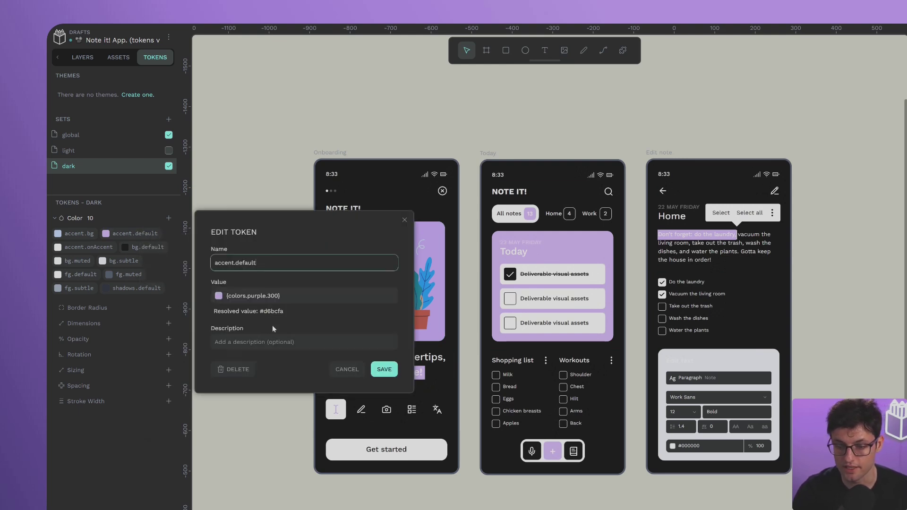
pyautogui.doubleClick(257, 296)
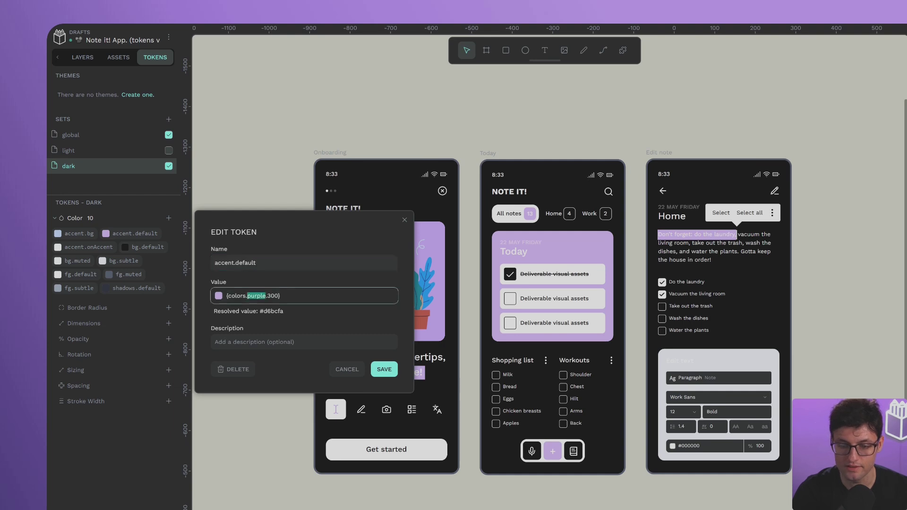
pyautogui.write('blue')
pyautogui.click(263, 296)
pyautogui.press('BackSpace')
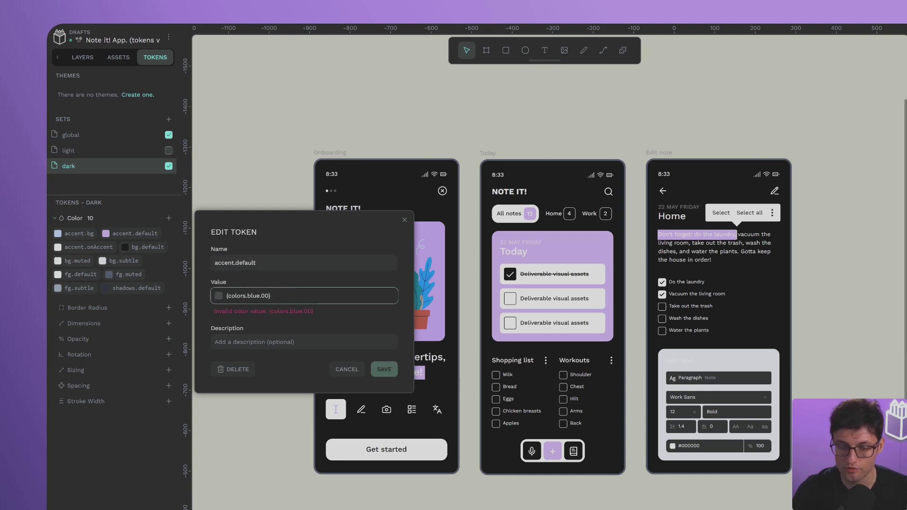
pyautogui.write('5')
pyautogui.click(378, 372)
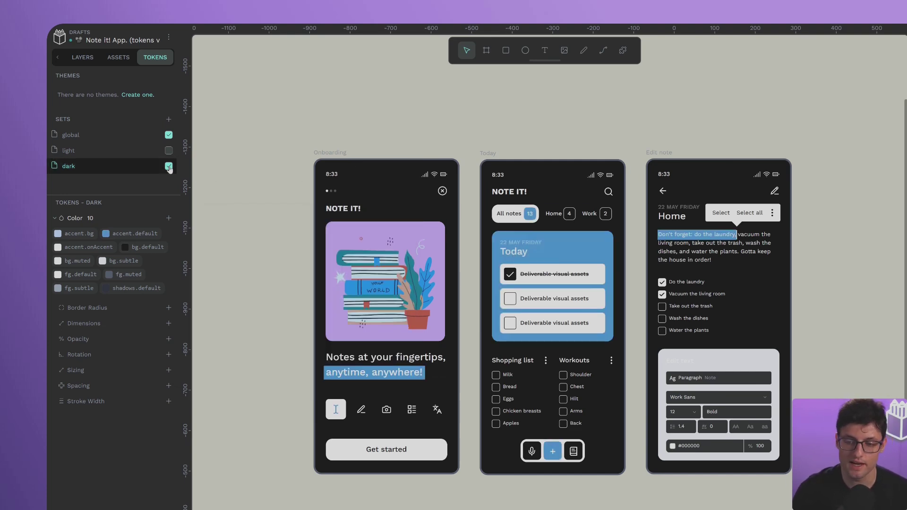
# Switch the design to light mode by deactivating the dark set and activating the light set
pyautogui.click(168, 167)
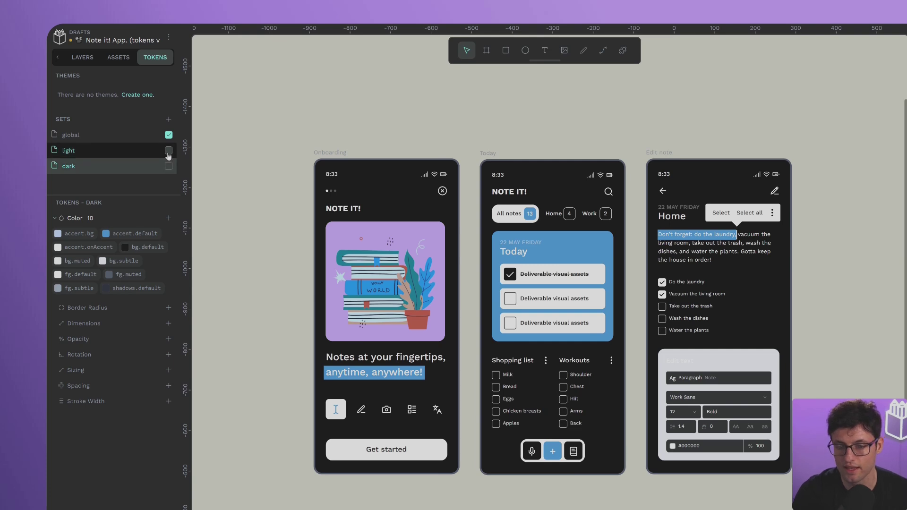
pyautogui.click(168, 151)
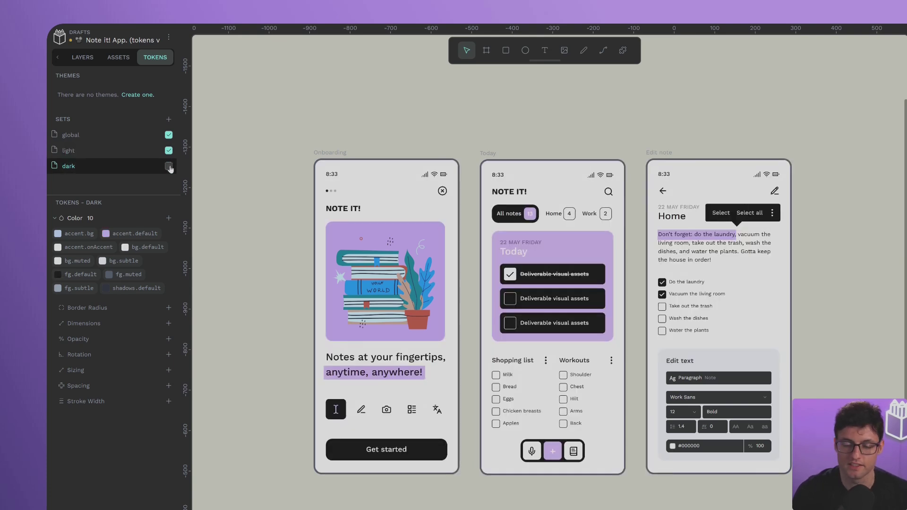